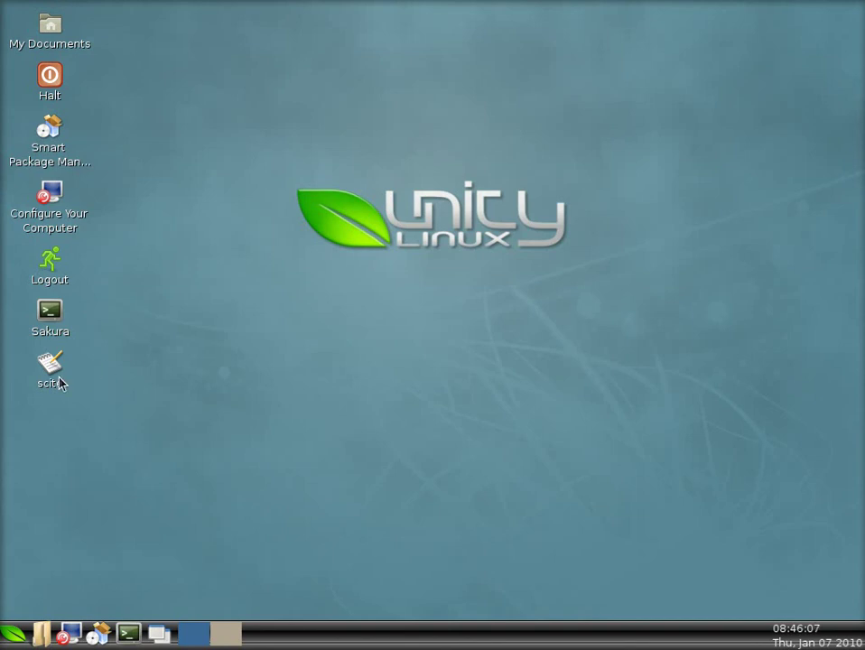
Browse the applications menu's submenus, then dismiss it without launching anything.
left_click(11, 635)
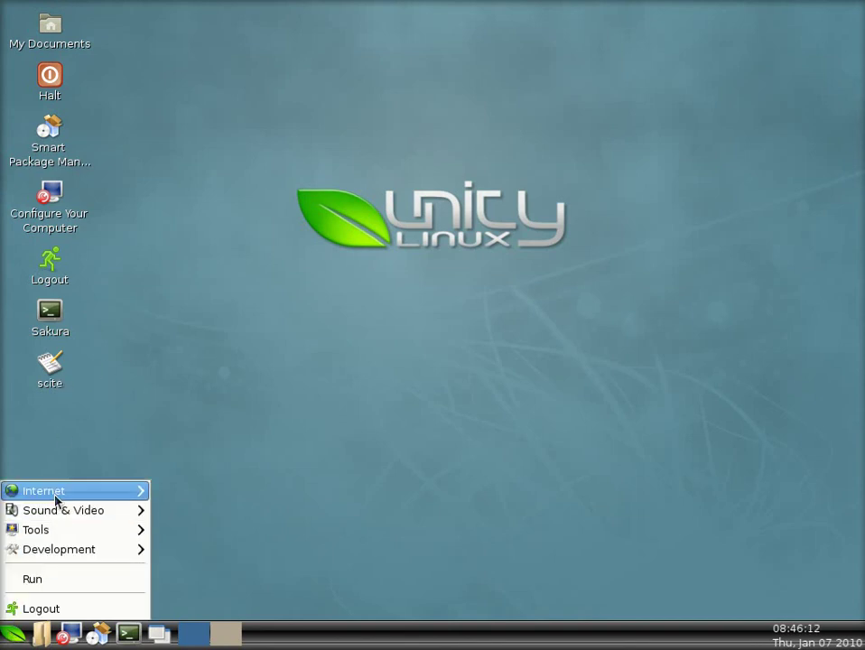
mouse_move(56, 498)
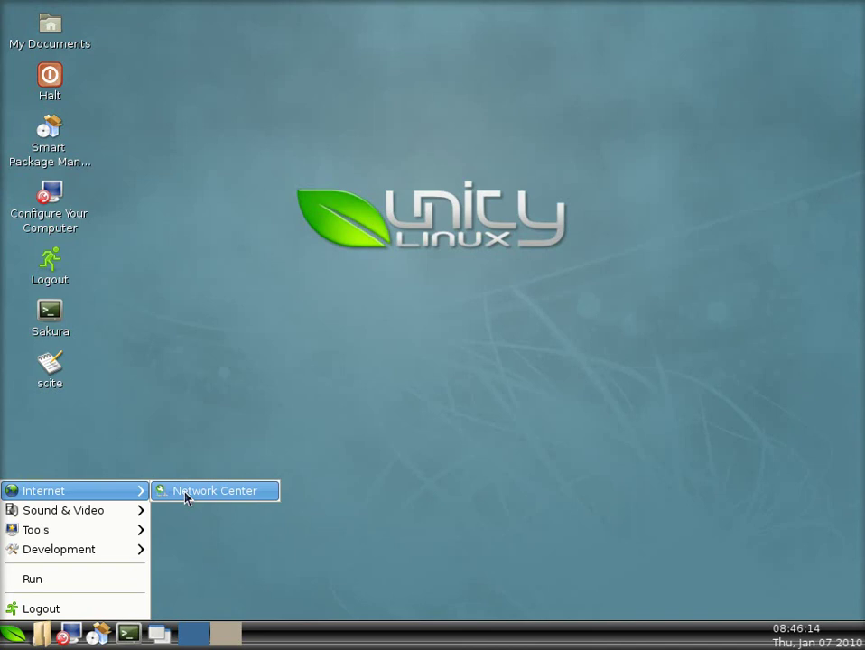
mouse_move(107, 513)
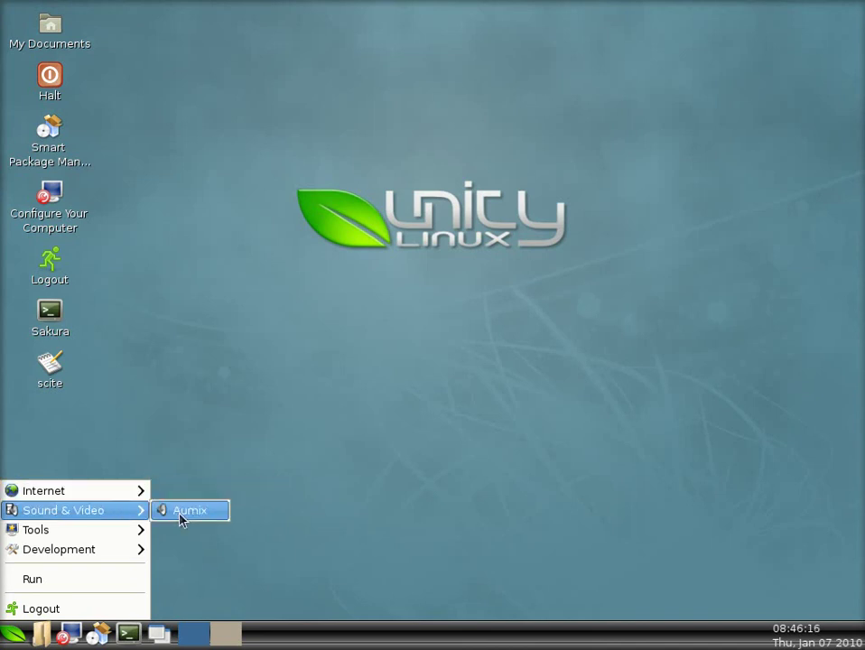
mouse_move(71, 539)
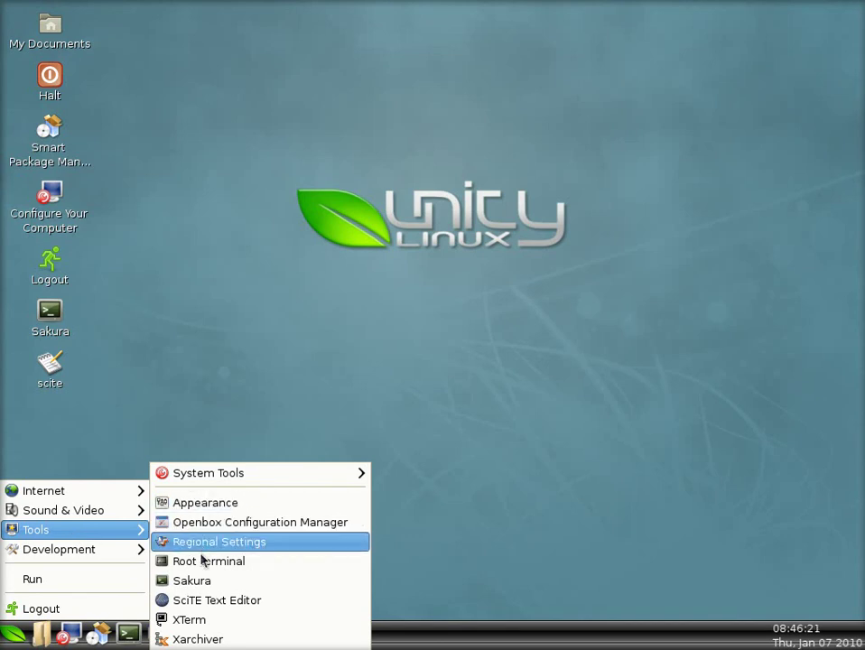
mouse_move(130, 557)
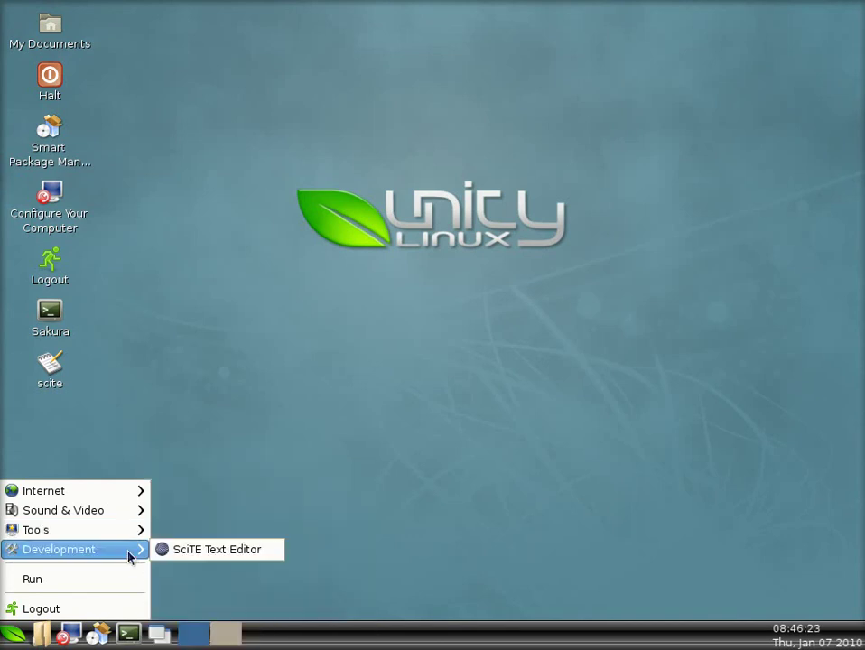
left_click(276, 470)
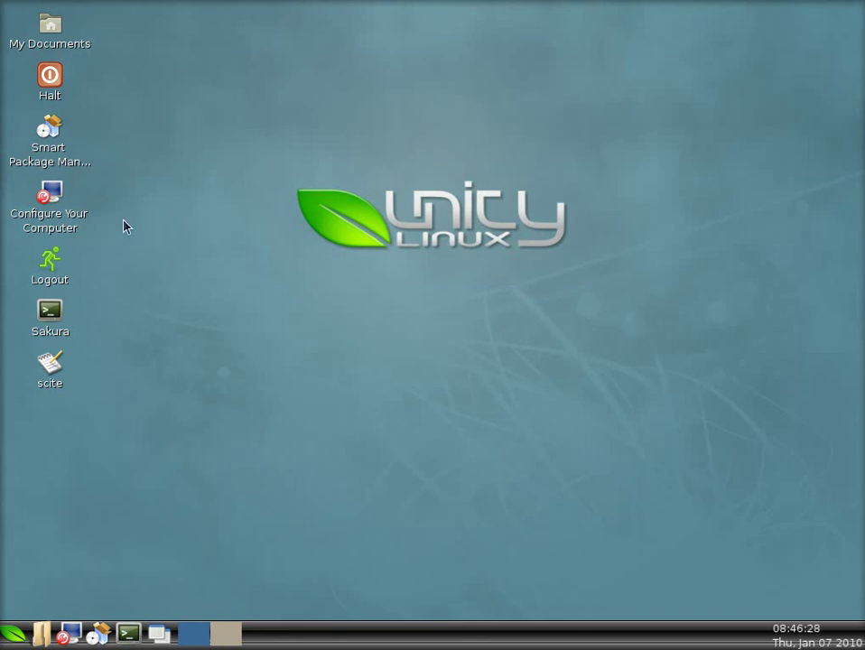
Launch Smart Package Manager from its desktop icon, authenticating with the root password.
left_click(49, 131)
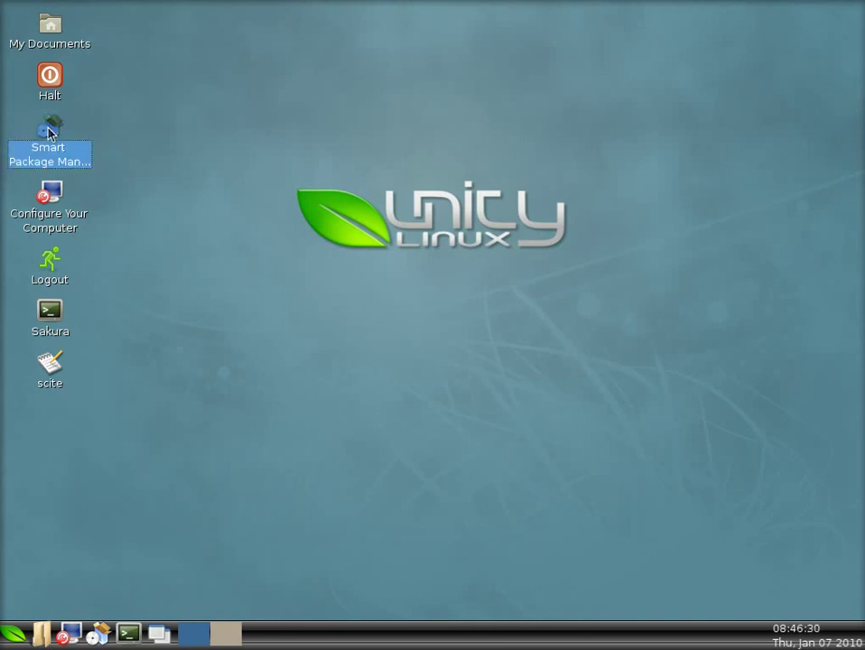
double_click(49, 131)
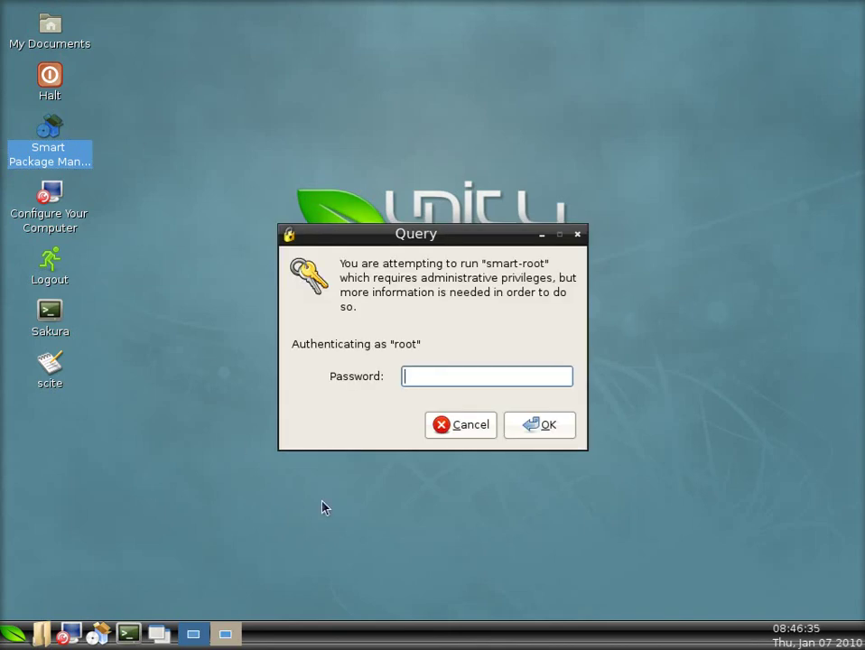
type("********")
key("Return")
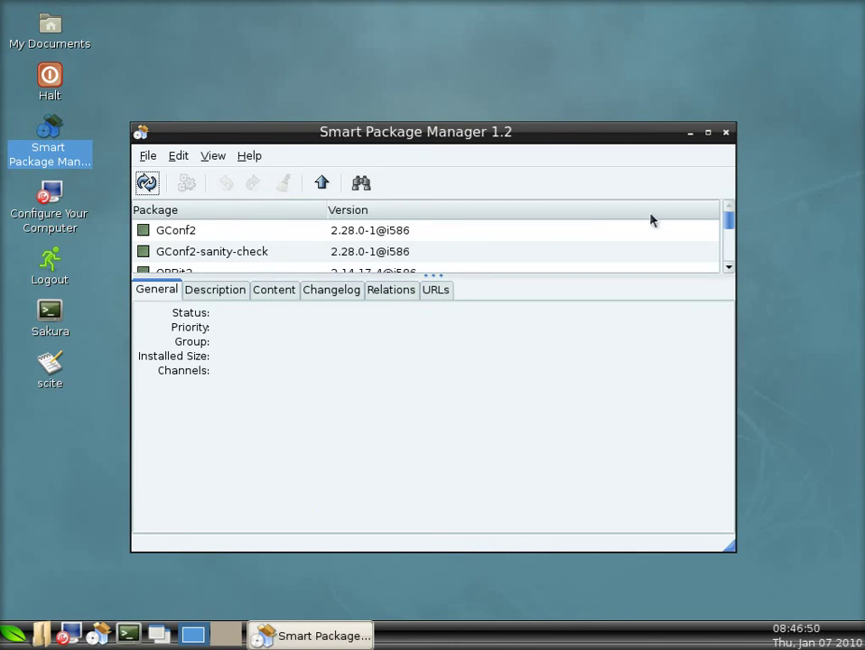
Maximize Smart Package Manager, update the package channels, then bring up the Find panel.
left_click(709, 133)
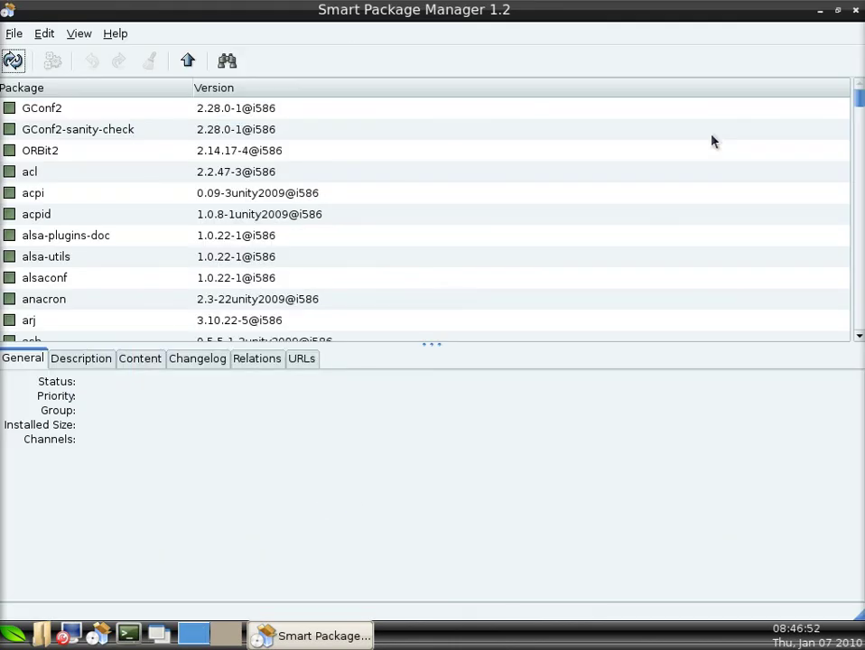
left_click(13, 60)
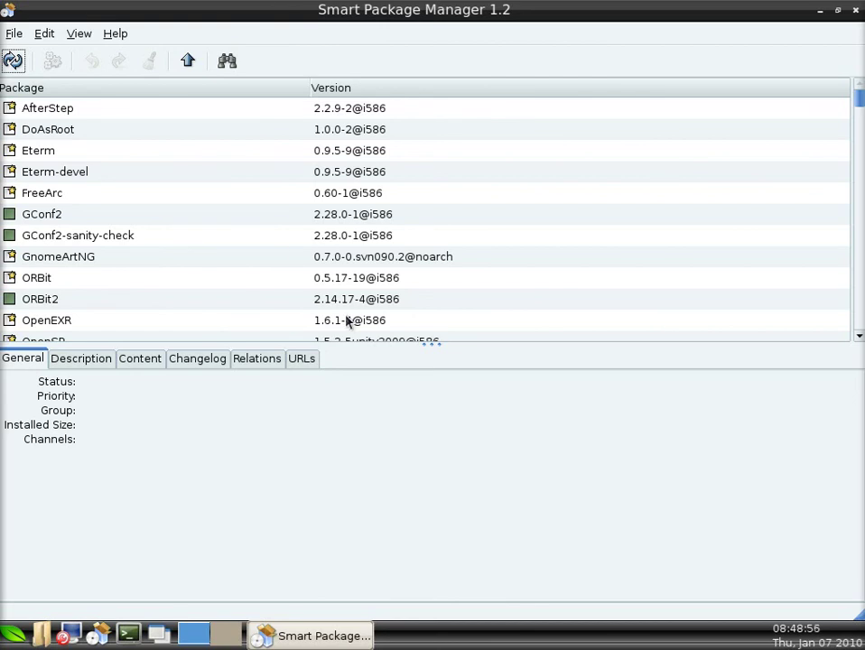
left_click(226, 60)
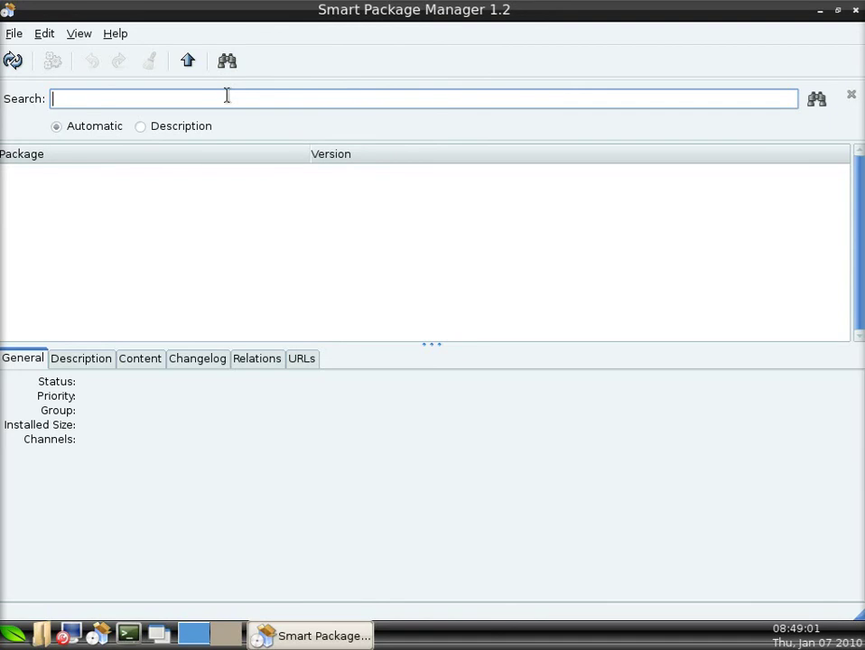
Search for firefox and mark firefox 3.5.5-1@i586 for installation with its 7 dependencies.
type("firefox")
key("Return")
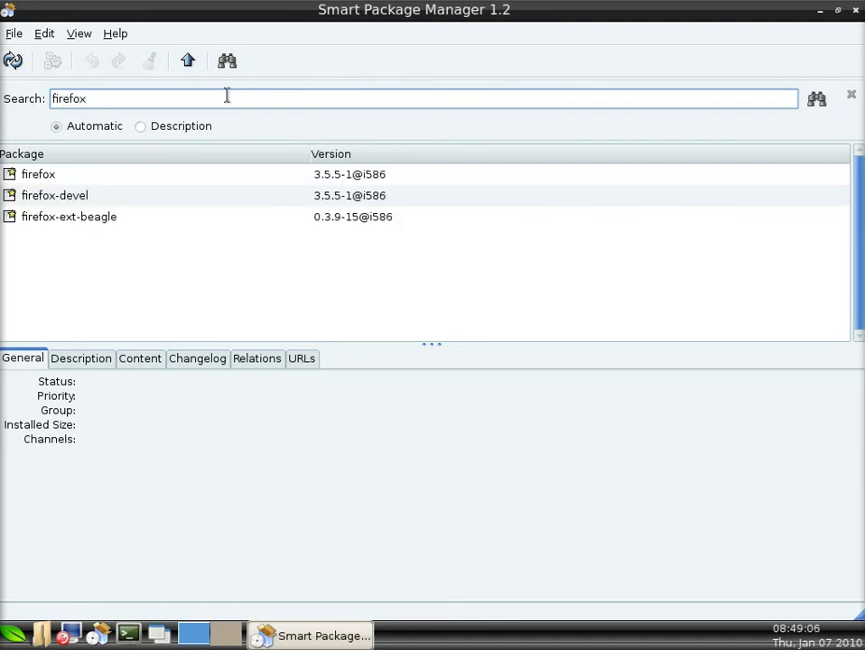
left_click(9, 176)
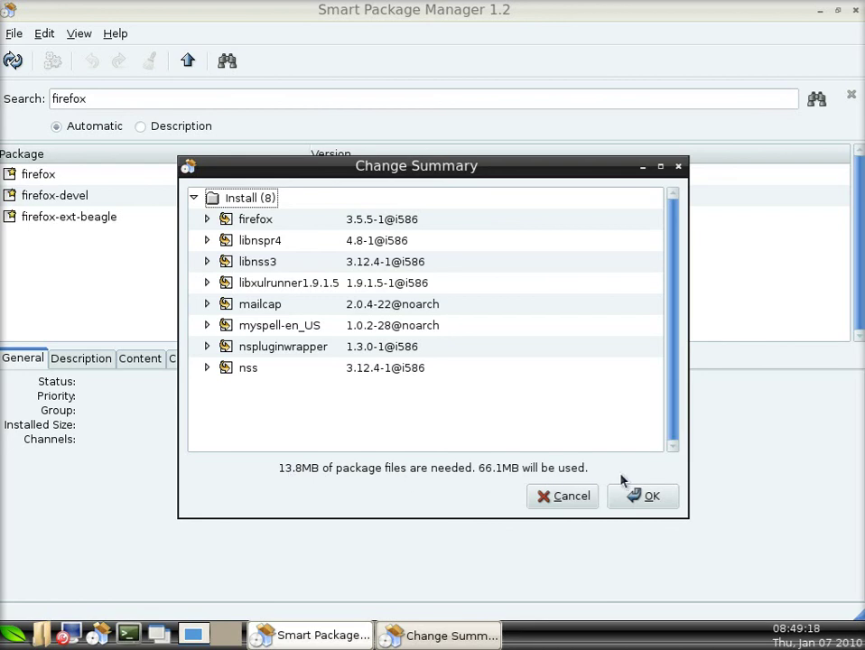
Accept the 8-package change summary and apply the marked firefox install.
left_click(647, 498)
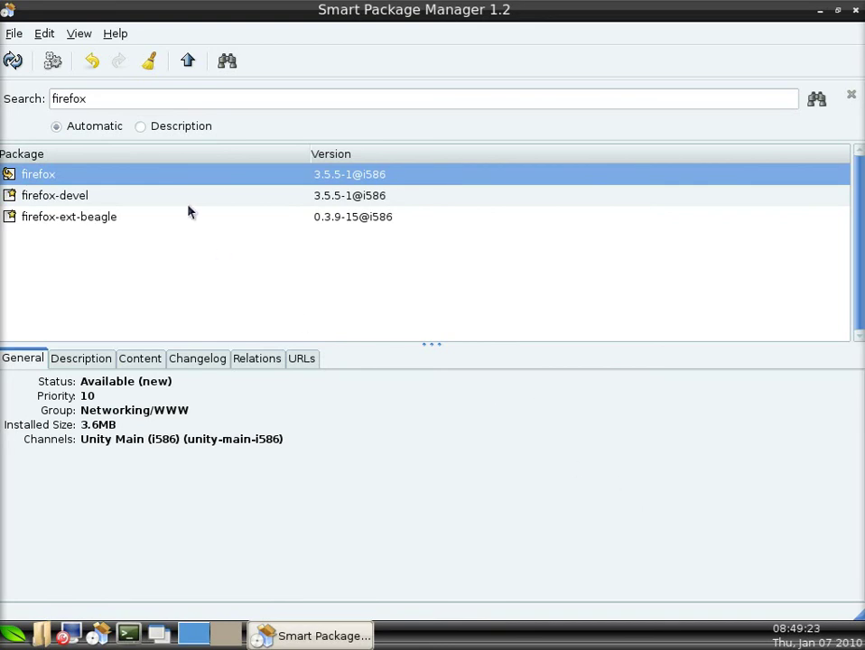
left_click(53, 62)
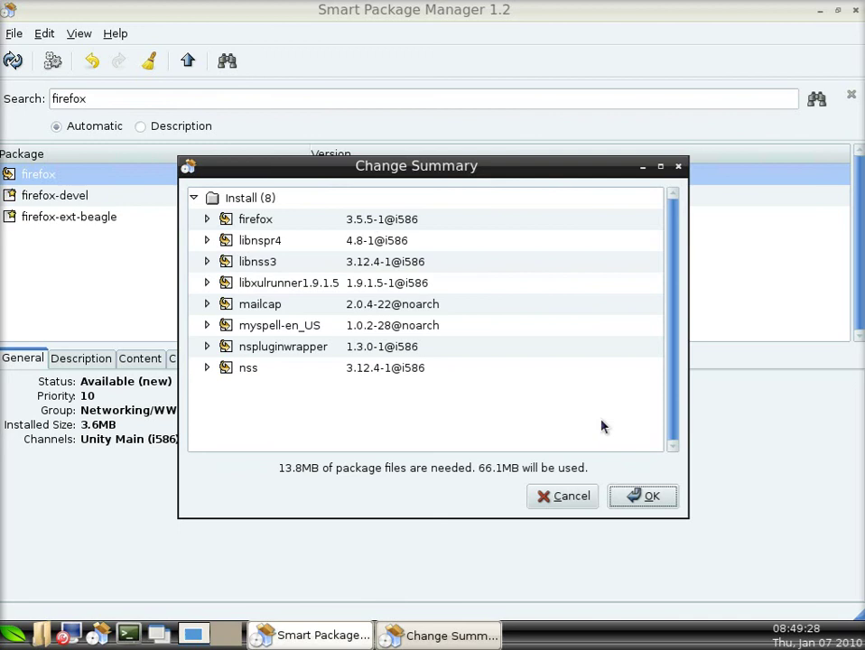
left_click(640, 497)
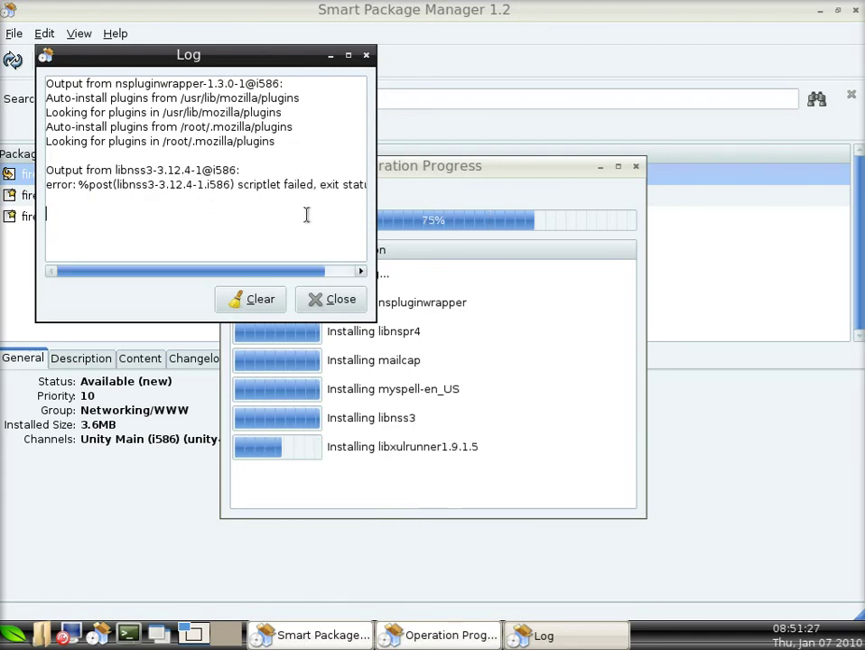
Dismiss the installation log and quit Smart Package Manager once Firefox 3.5.5-1 is installed.
left_click(339, 310)
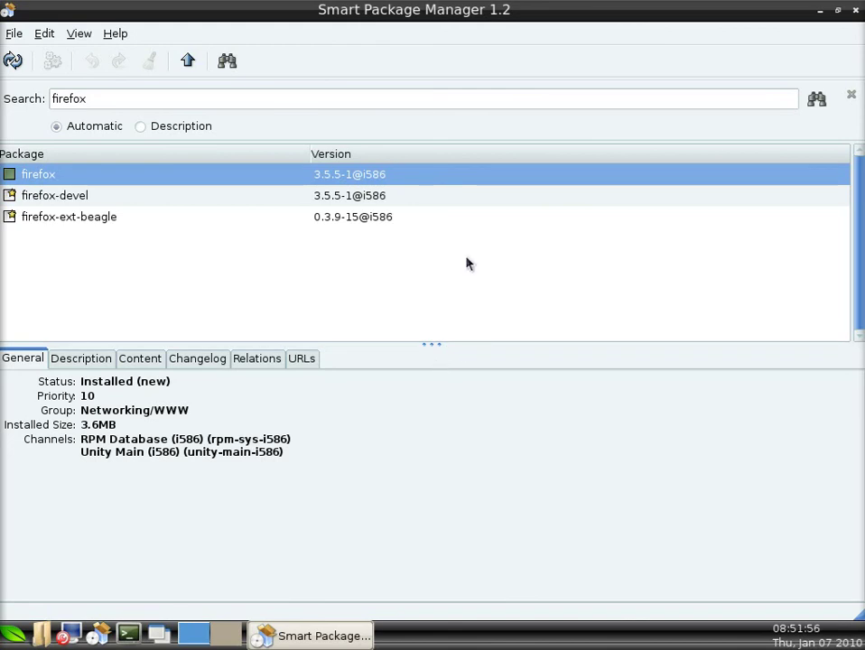
left_click(854, 13)
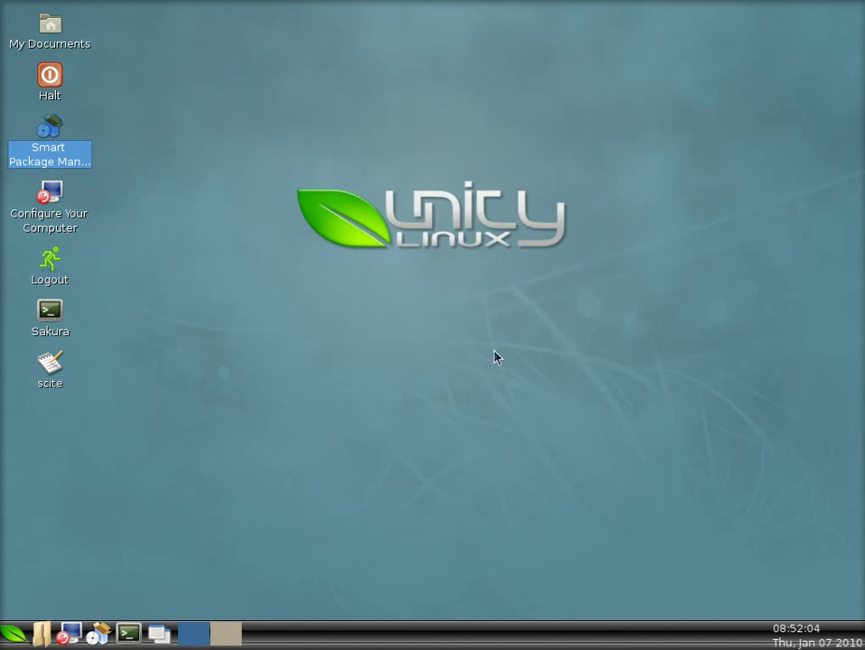
Start Firefox Web Browser from the Internet section of the leaf applications menu.
left_click(13, 634)
mouse_move(63, 497)
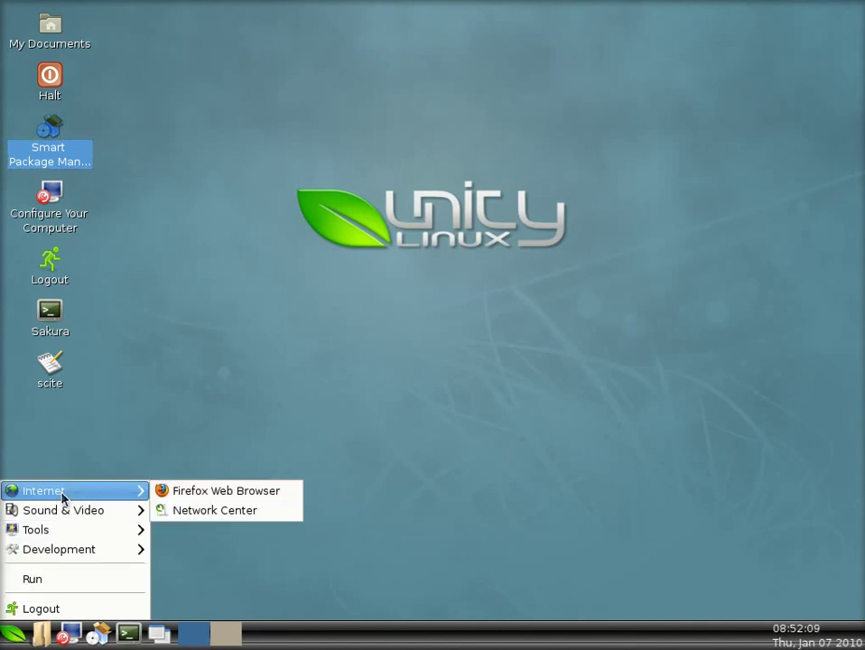
left_click(206, 496)
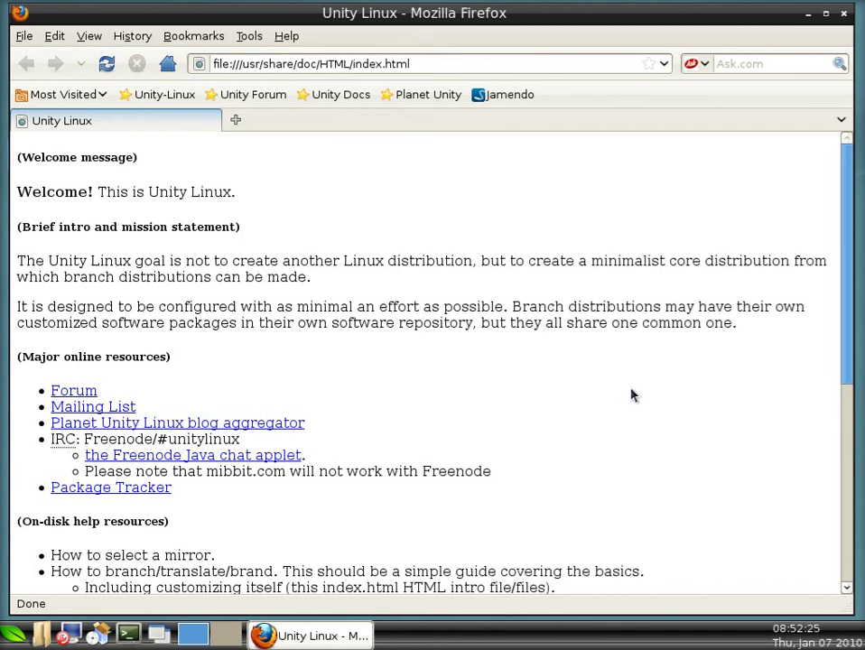
Skim the local Unity Linux welcome page and open the Unity Docs wiki bookmark.
scroll(662, 395, "down", 7)
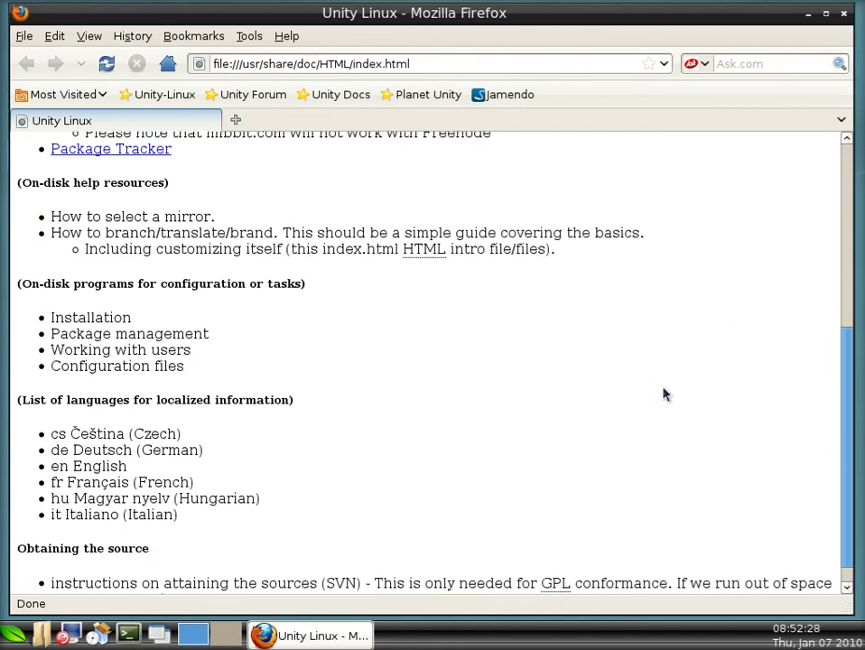
scroll(662, 395, "down", 1)
scroll(663, 394, "up", 8)
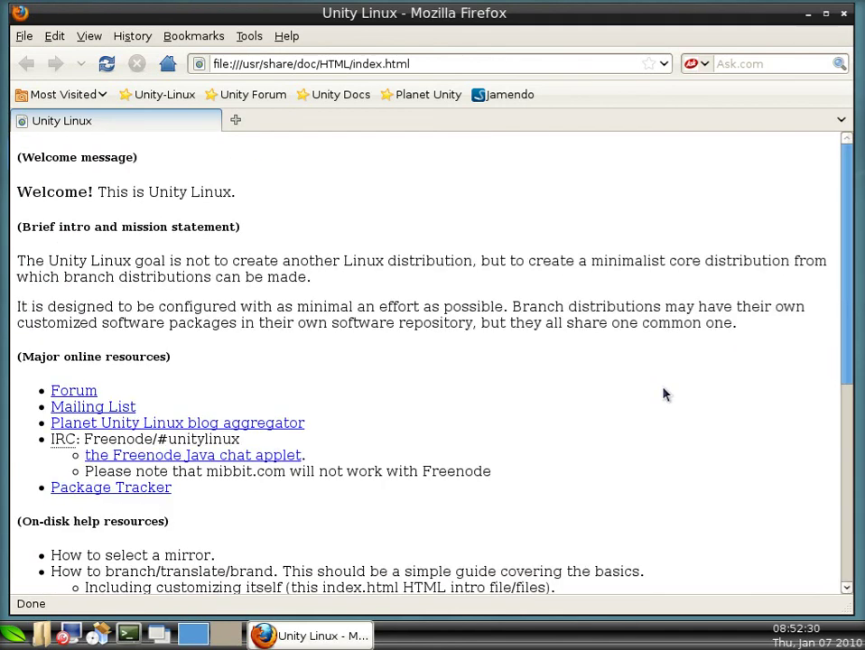
left_click(345, 99)
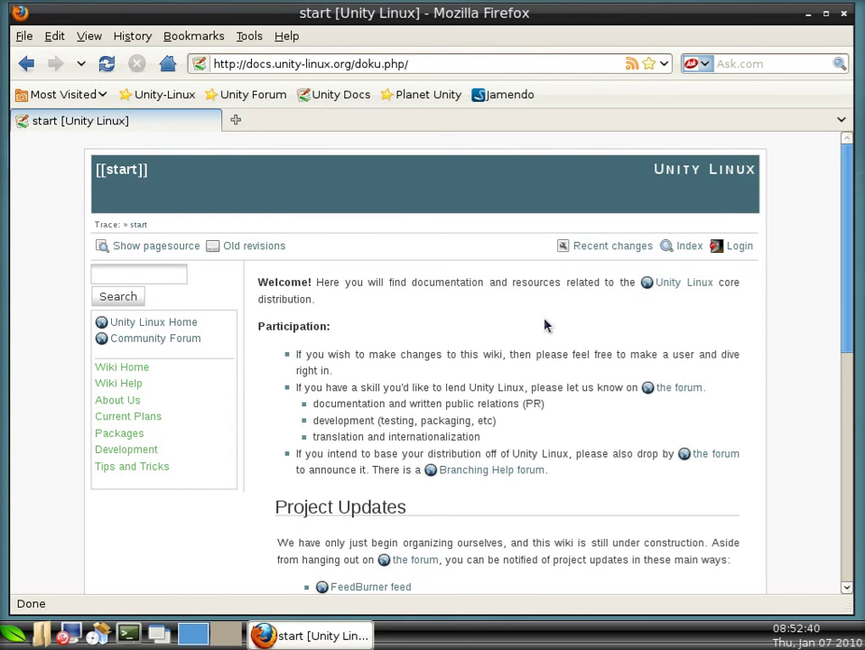
Return to the docs Wiki Home page, then load the Planet Unity bookmark.
scroll(546, 326, "down", 2)
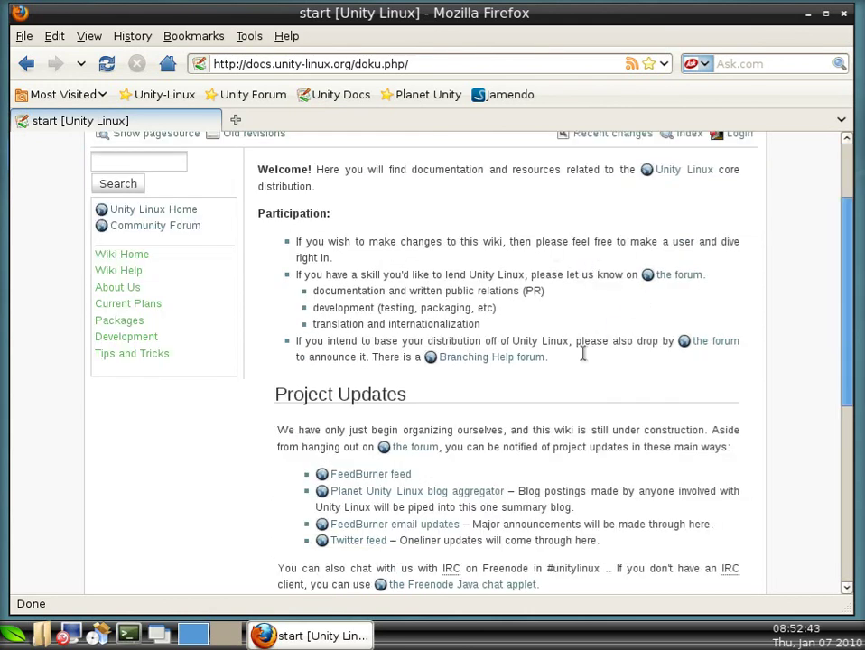
scroll(600, 389, "up", 2)
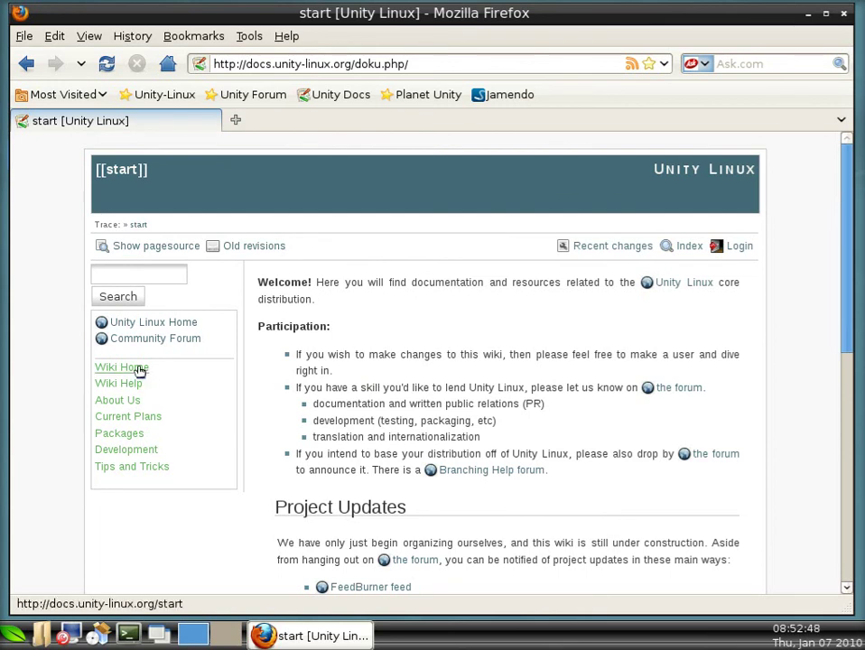
left_click(137, 367)
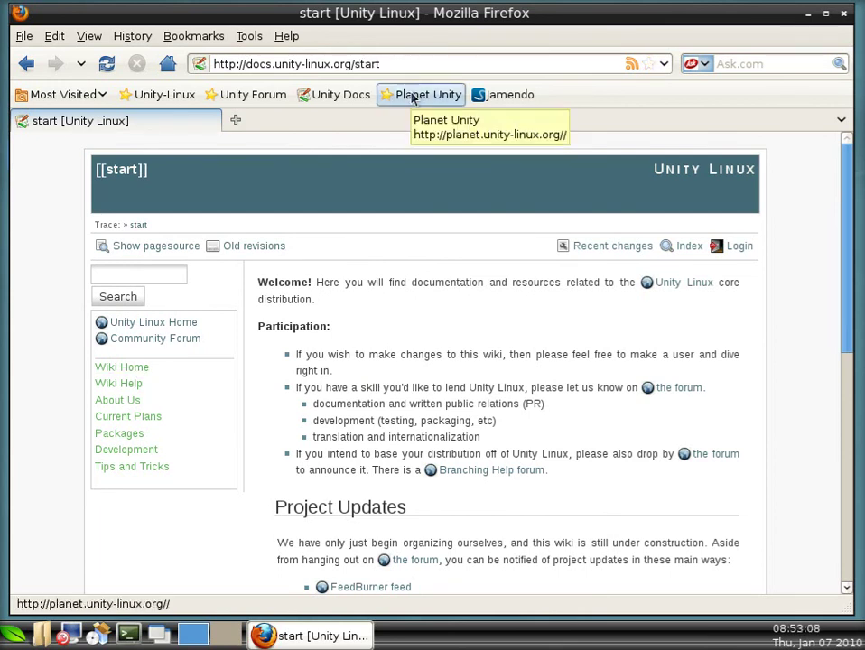
left_click(412, 98)
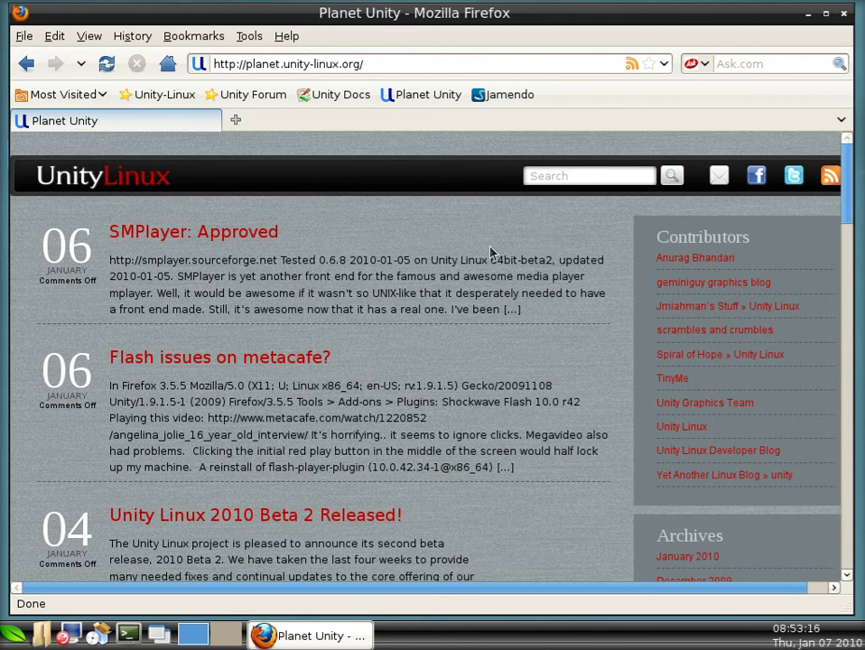
Read down the Planet Unity posts to the Compiling DOSEmu entry, then jump back to the top.
scroll(490, 252, "down", 2)
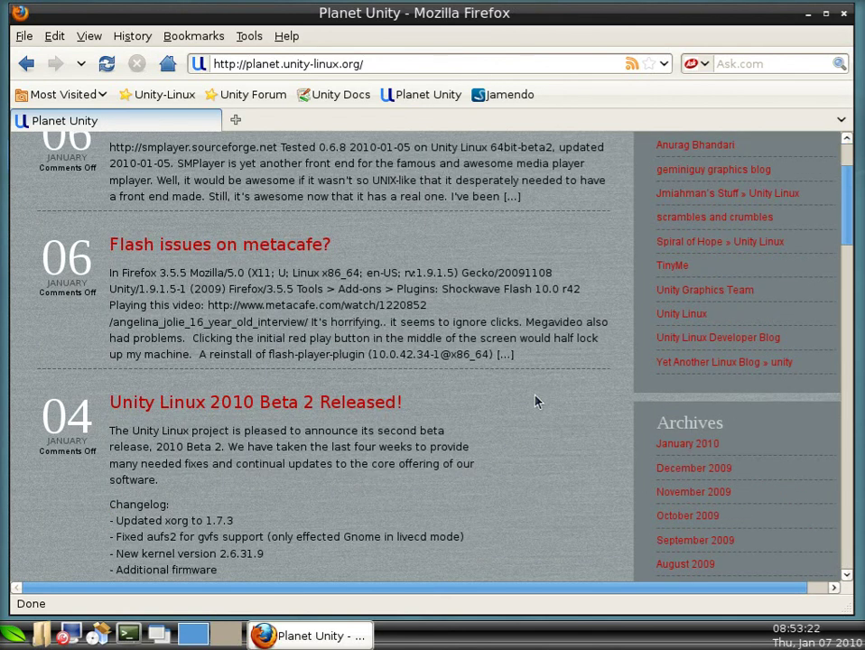
scroll(535, 401, "down", 6)
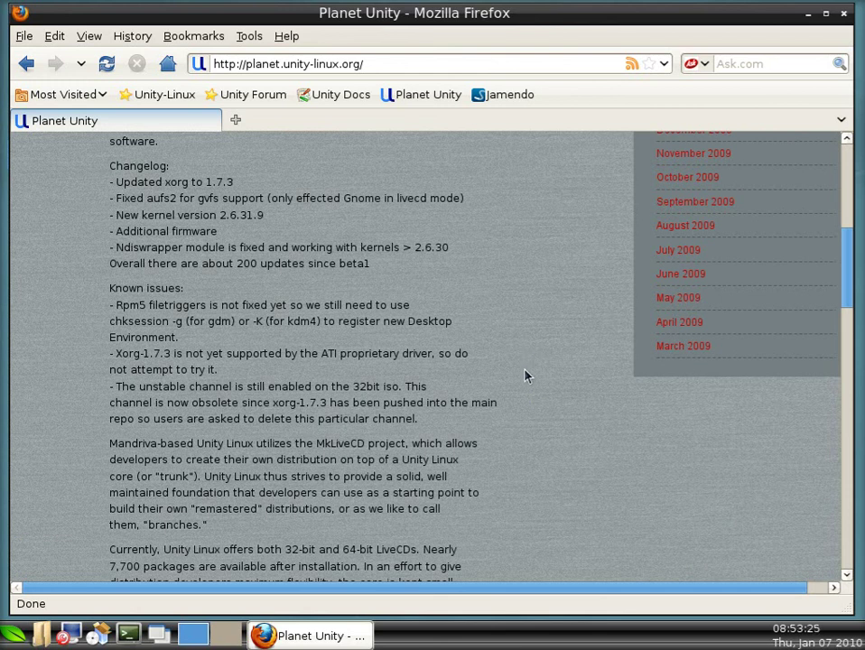
scroll(524, 383, "down", 8)
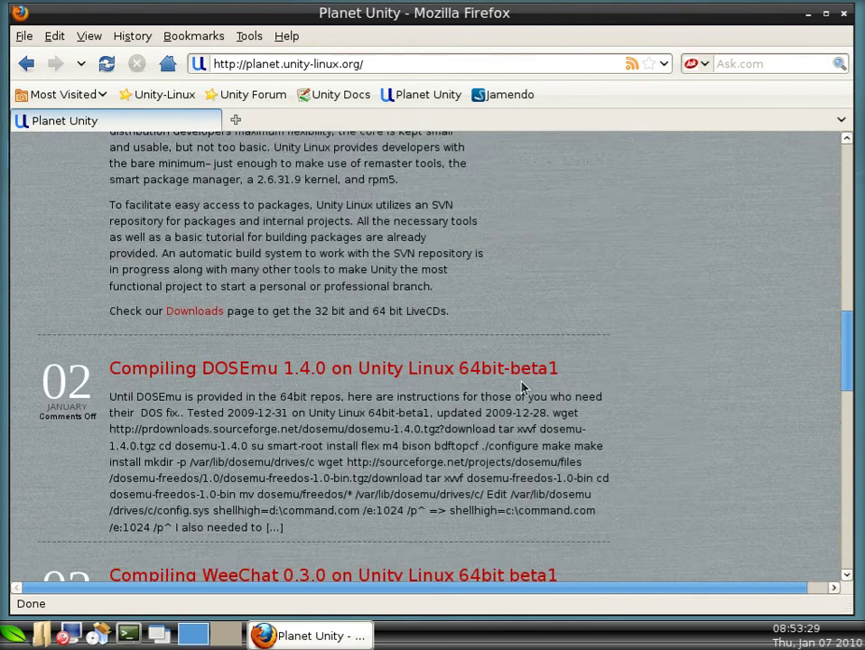
key("Home")
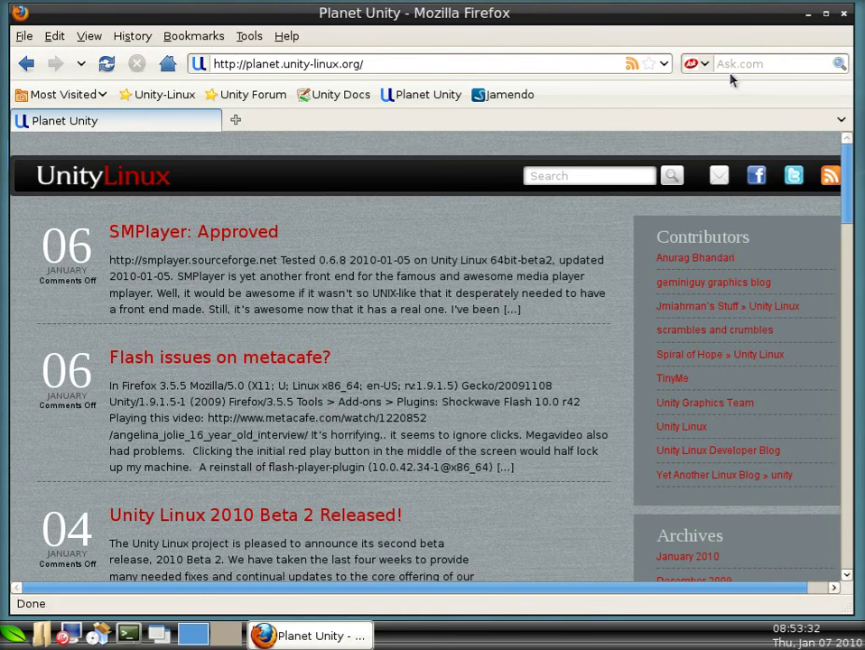
Switch the search bar engine to Google and search for bbc, skimming the results.
left_click(704, 64)
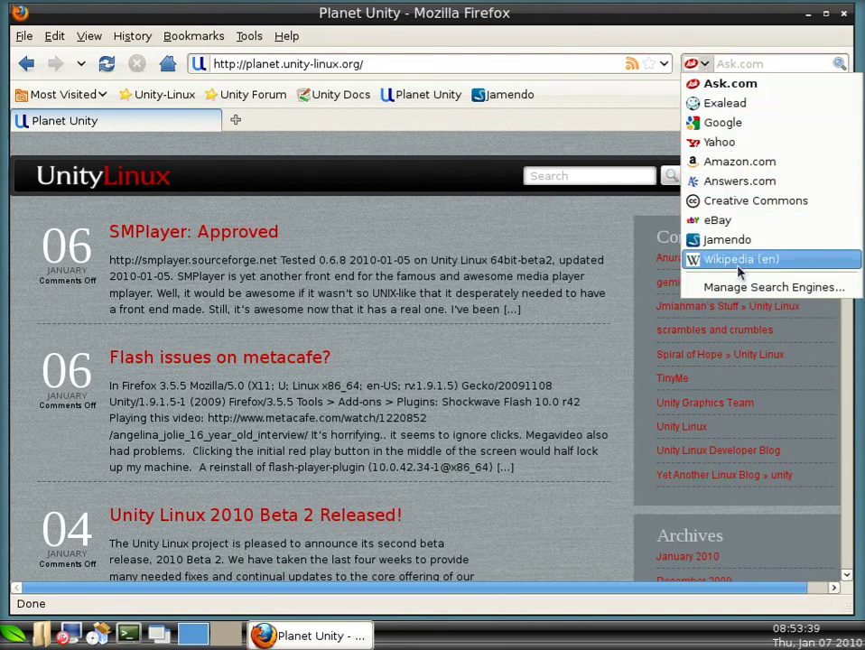
left_click(720, 123)
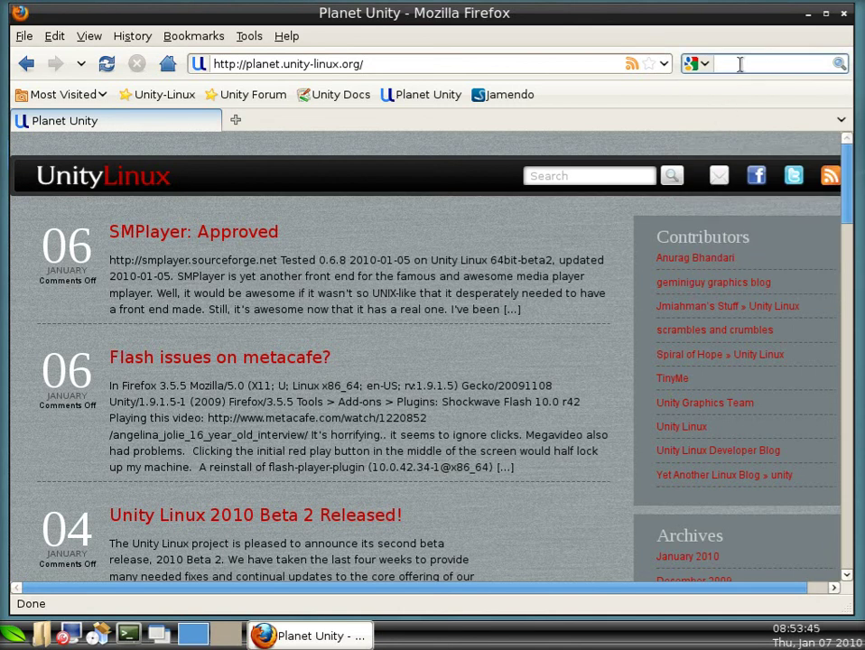
type("bbc")
key("Return")
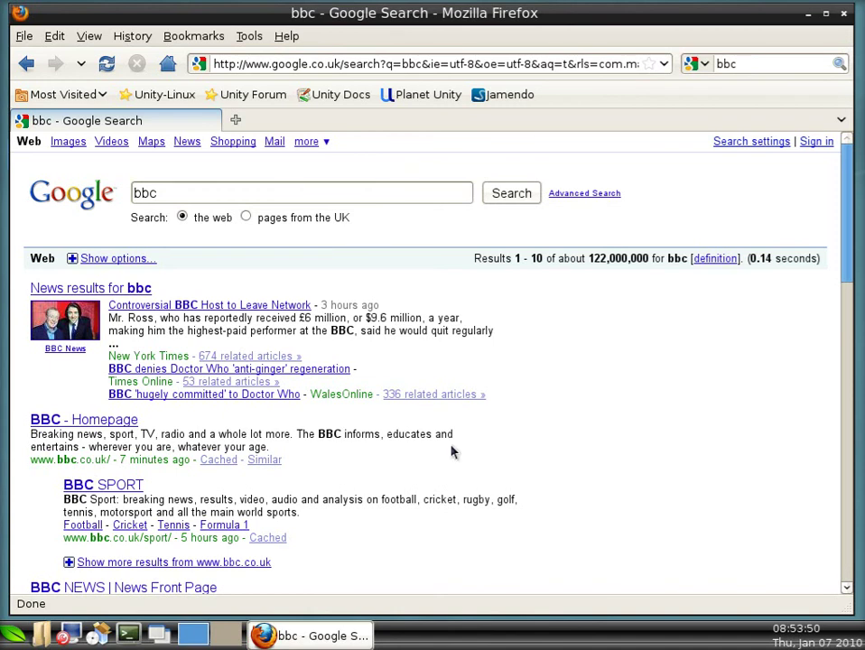
scroll(307, 434, "down", 5)
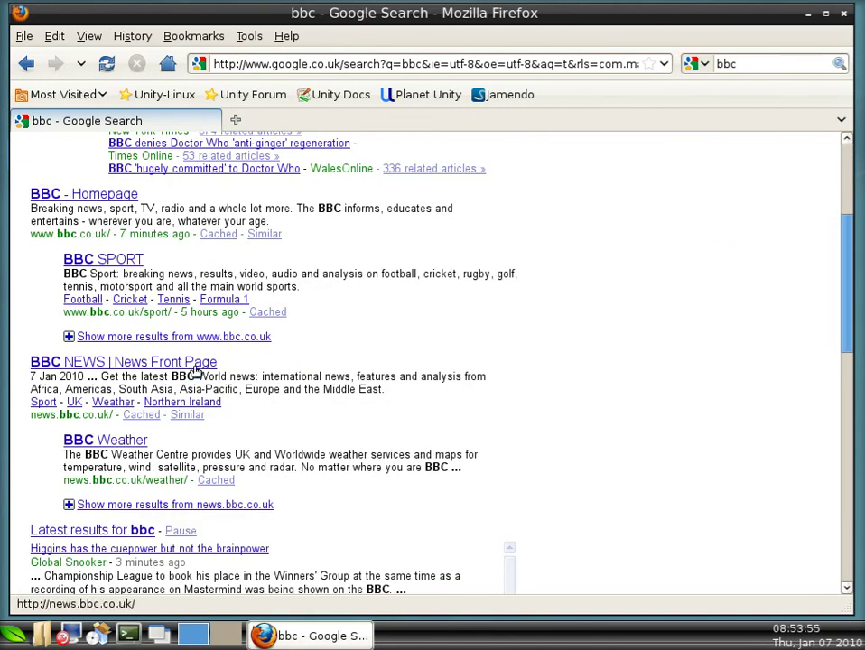
Open the BBC Weather result, look over the page, then close Firefox.
left_click(137, 441)
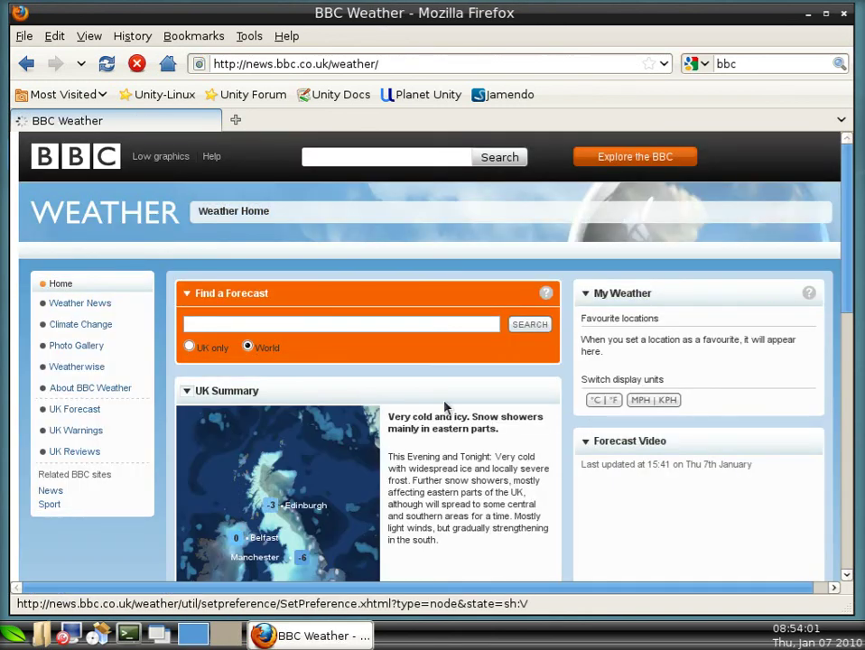
scroll(554, 418, "down", 2)
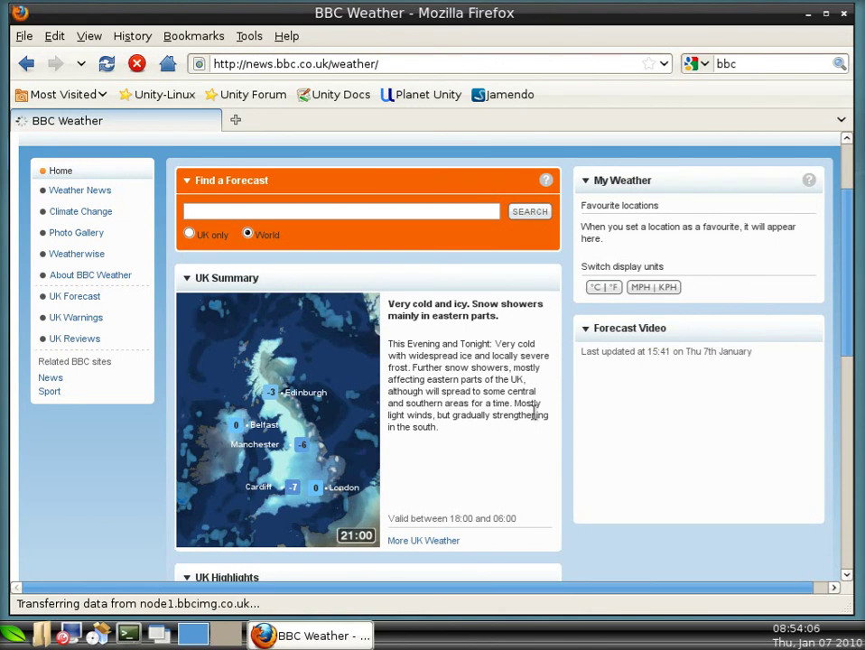
left_click(842, 14)
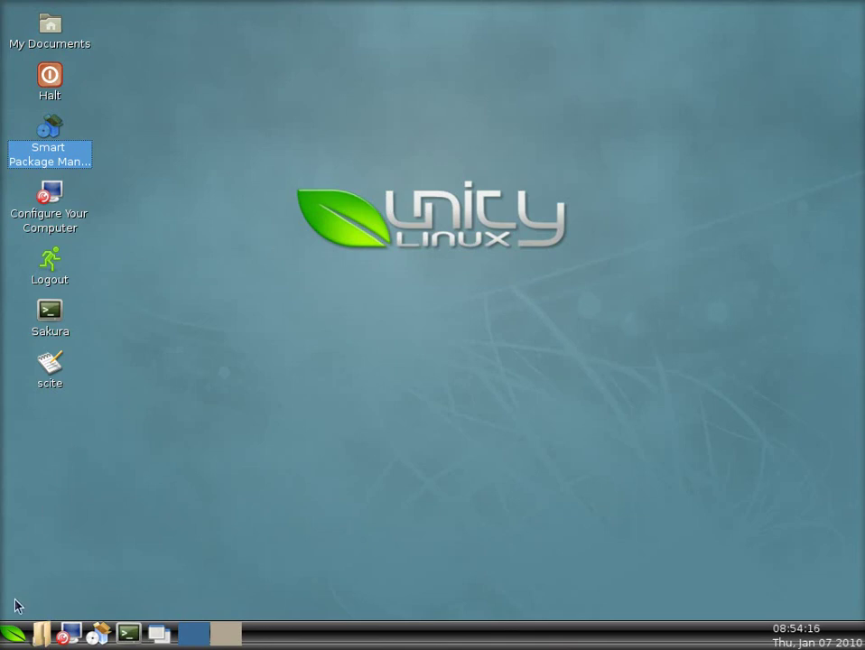
left_click(16, 630)
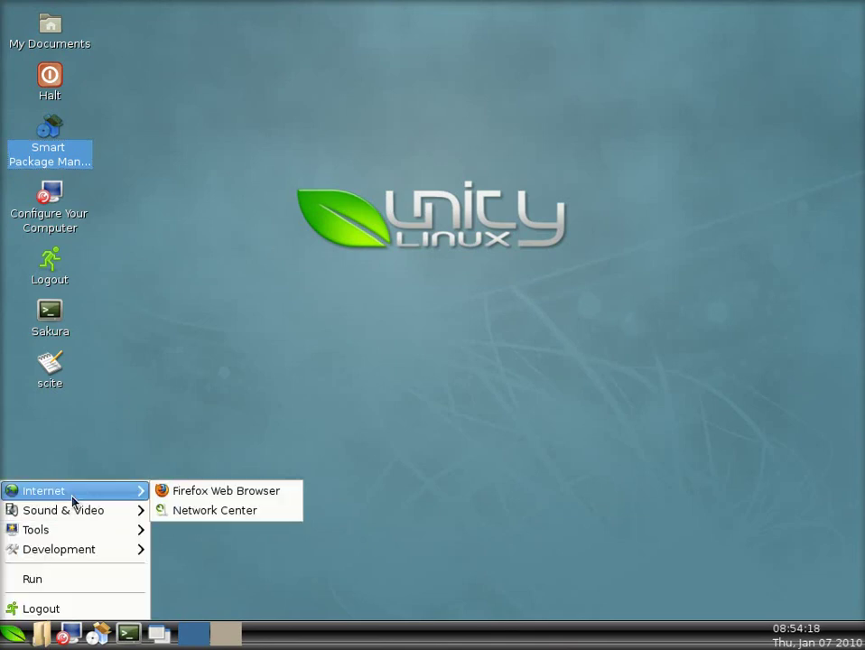
left_click(256, 395)
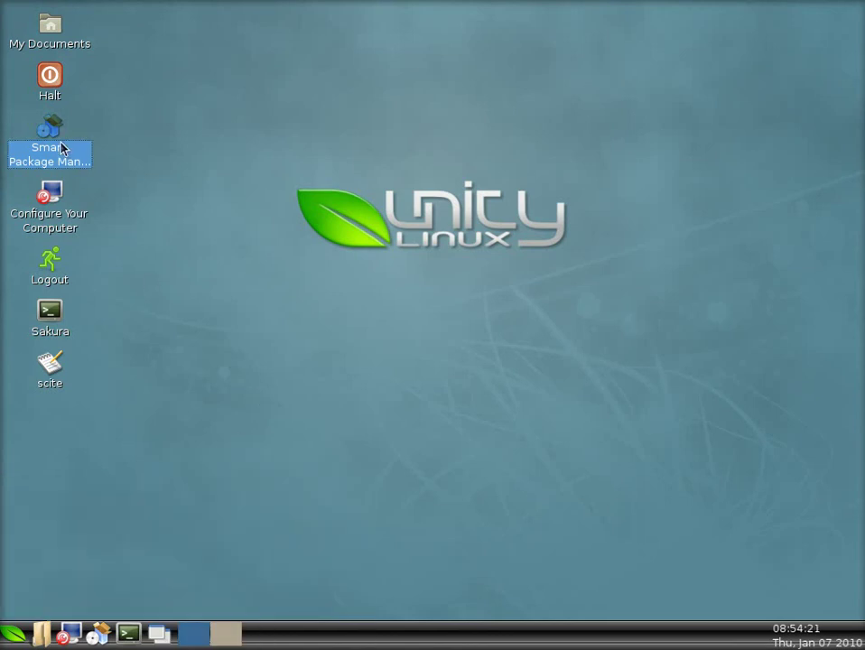